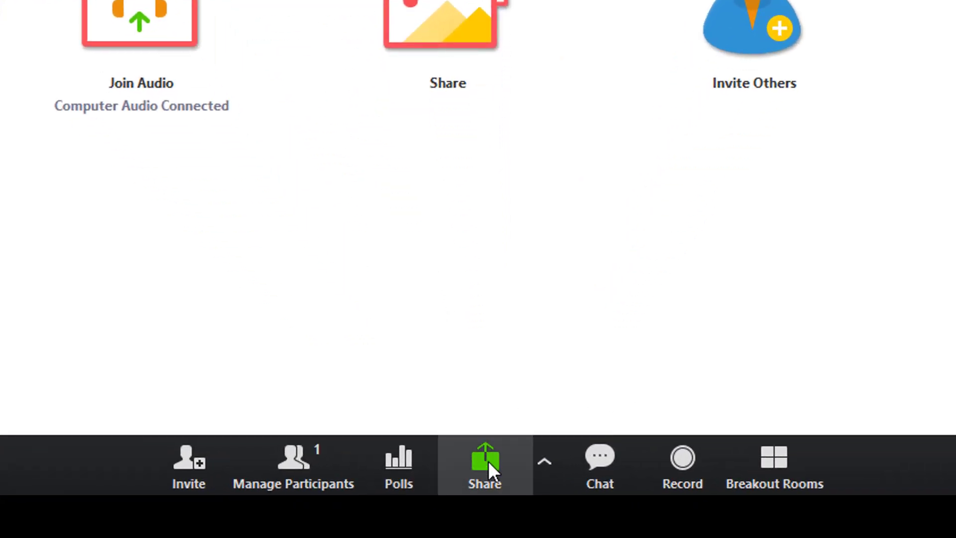
- Open Zoom's Share dialog listing the screen, whiteboard and open windows
{"action": "left_click", "coordinate": [485, 464]}
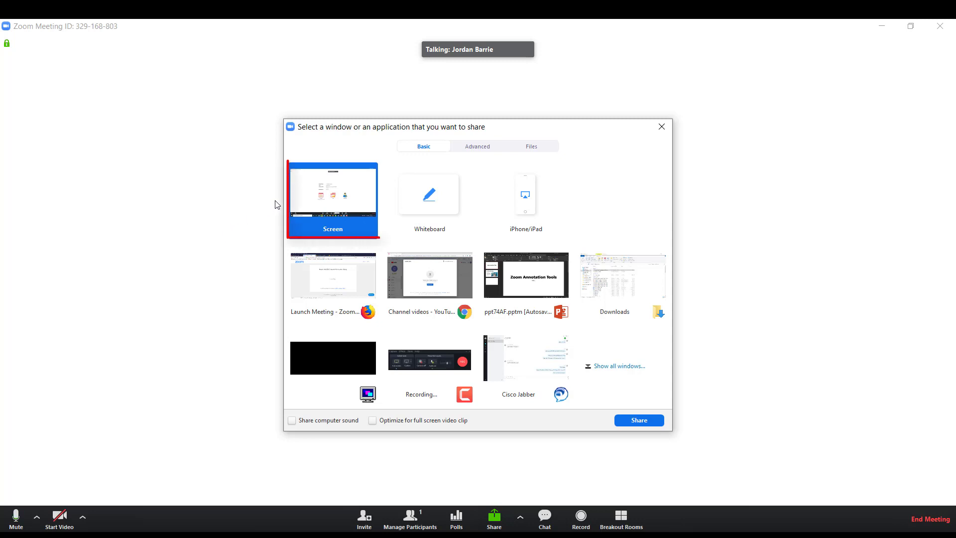
- Share the entire screen and run the PowerPoint slideshow to the bulleted dolphin slide
{"action": "double_click", "coordinate": [311, 201]}
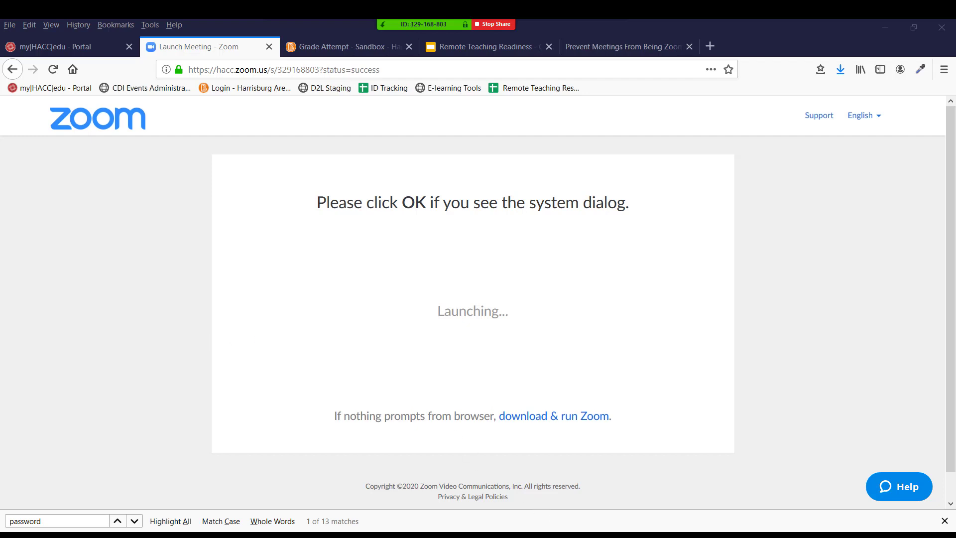
{"action": "key", "text": "alt+Tab"}
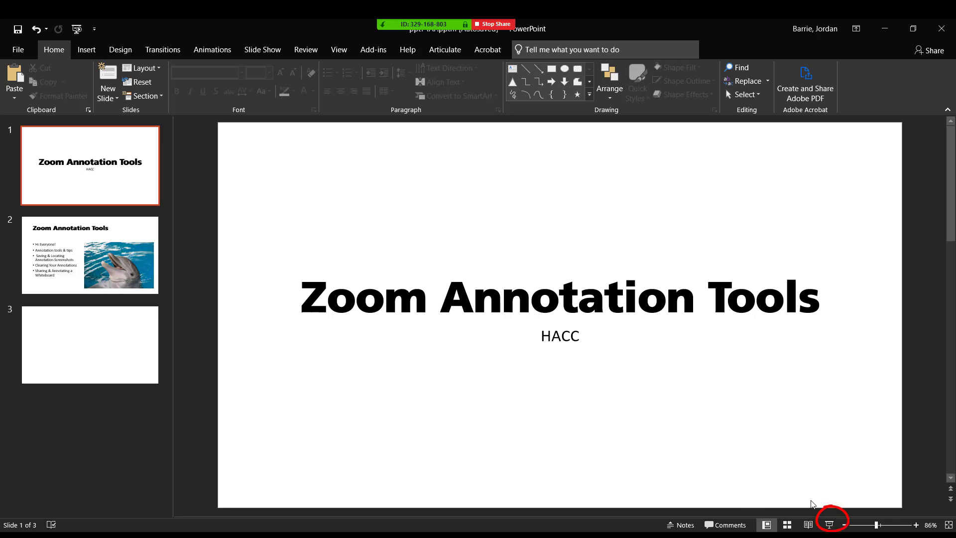
{"action": "left_click", "coordinate": [830, 524]}
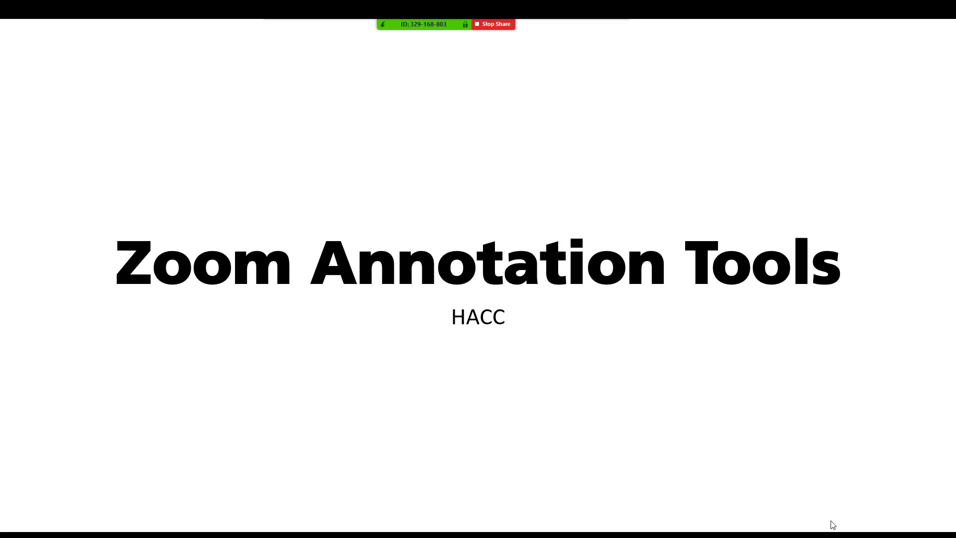
{"action": "key", "text": "Left"}
{"action": "key", "text": "Right"}
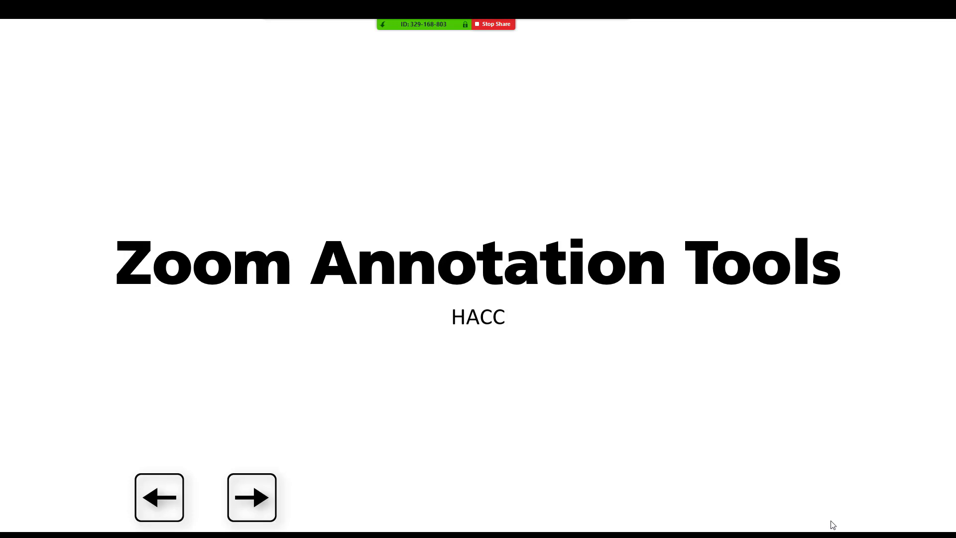
{"action": "key", "text": "Right"}
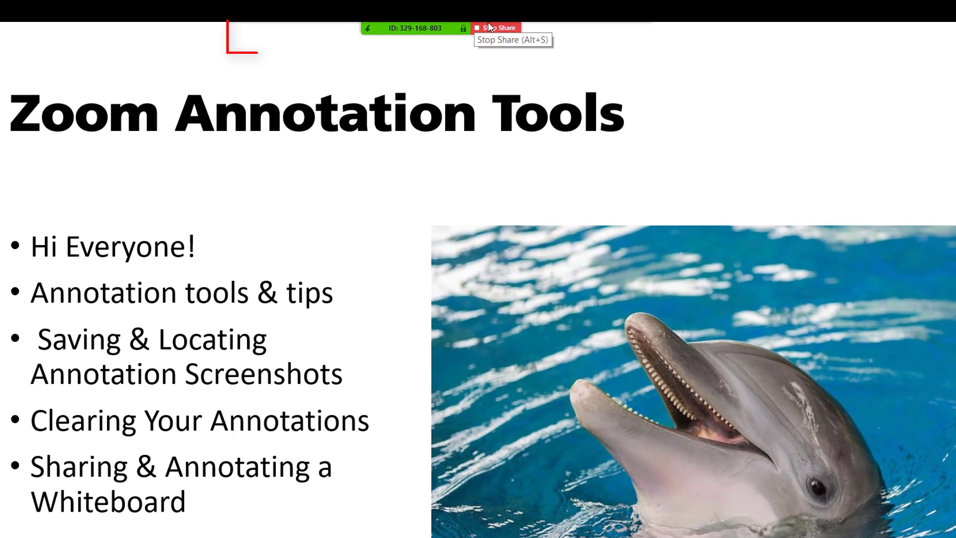
- Turn on annotation of the shared screen from the extra meeting options and view the stamp choices
{"action": "mouse_move", "coordinate": [396, 22]}
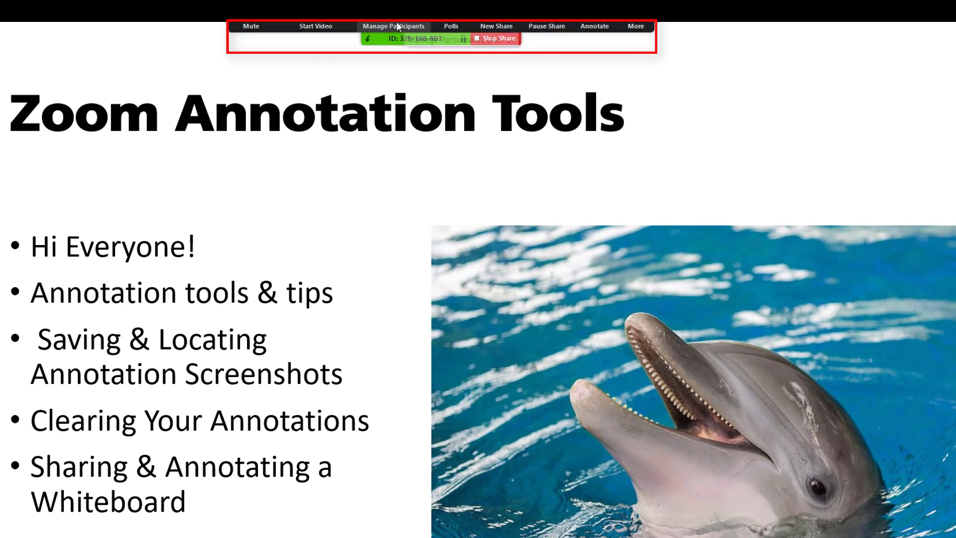
{"action": "left_click", "coordinate": [633, 22]}
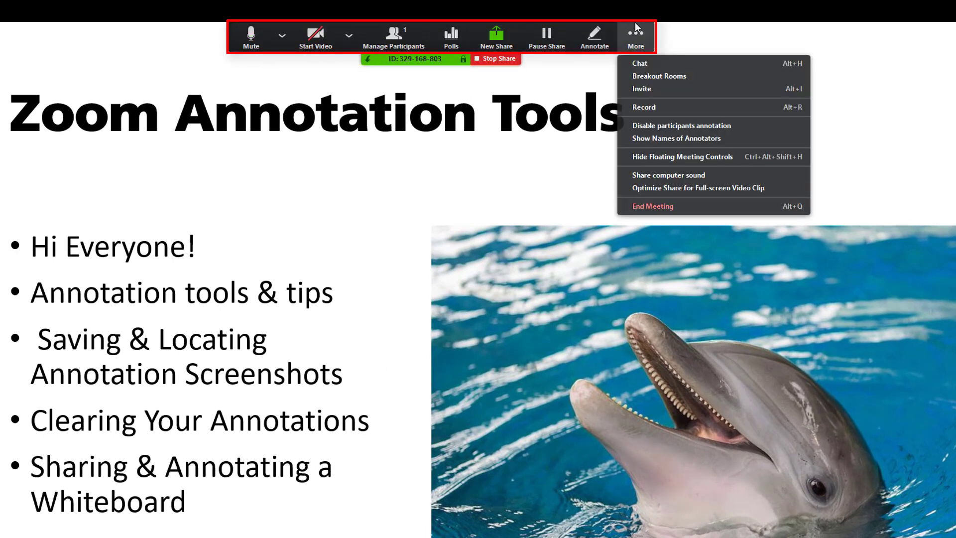
{"action": "left_click", "coordinate": [604, 28]}
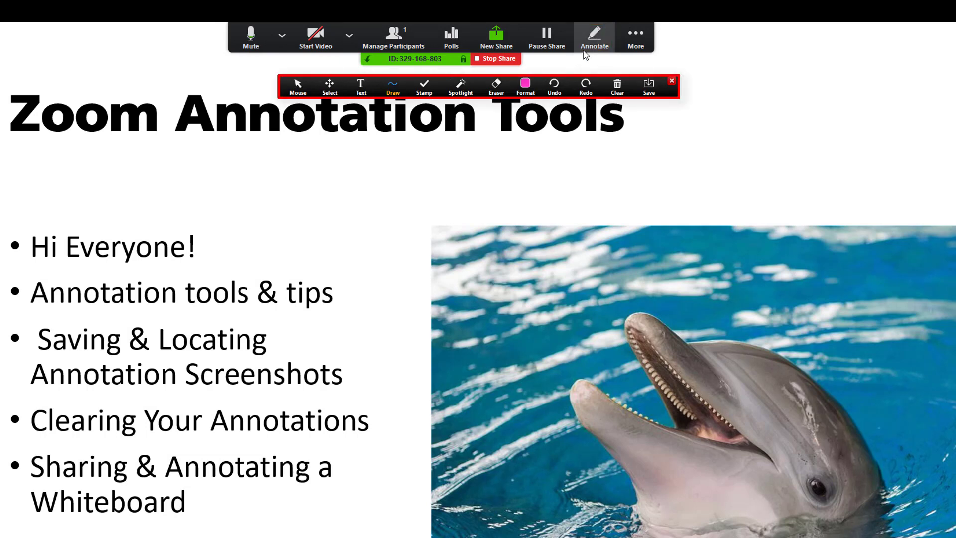
{"action": "left_click", "coordinate": [425, 85]}
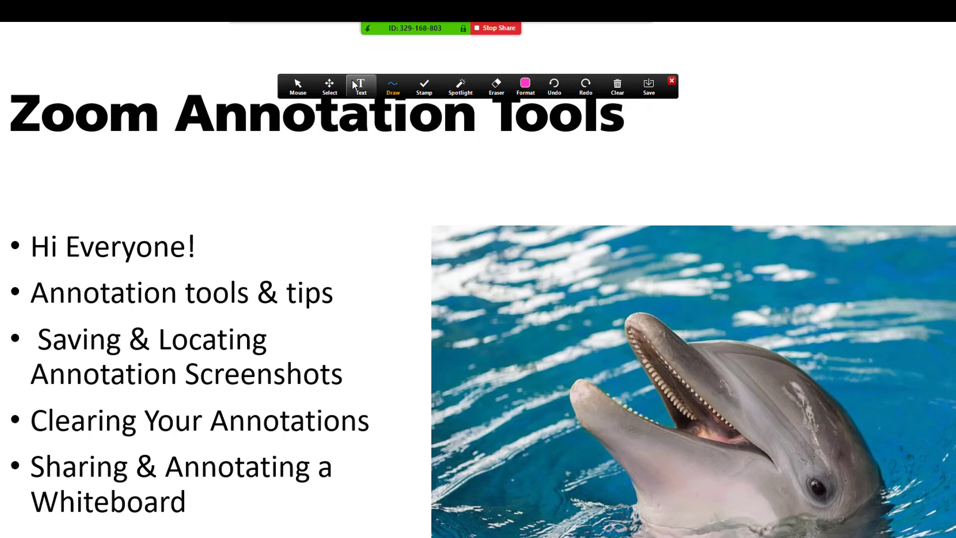
{"action": "left_click", "coordinate": [394, 87]}
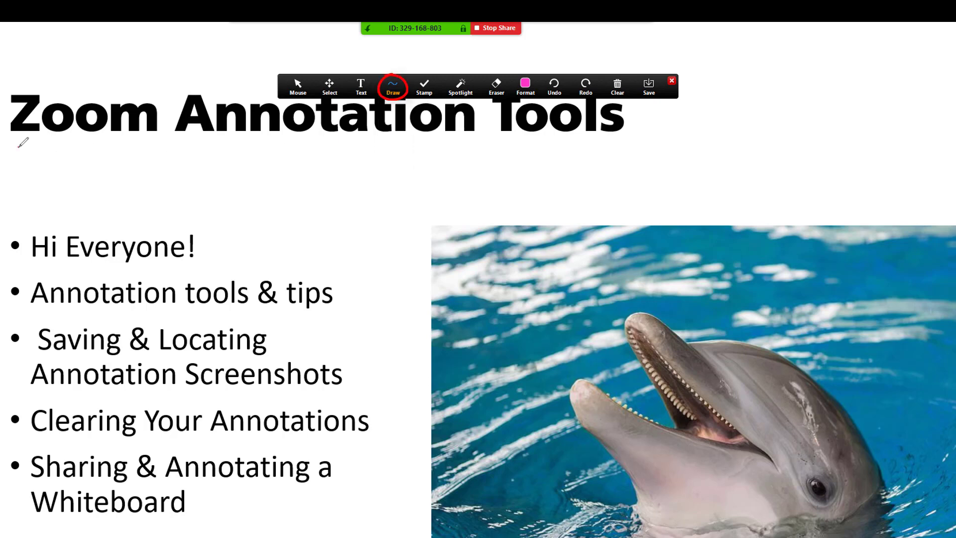
- Underline the slide title in pink and draw an arrow pointing toward Hi Everyone!
{"action": "left_click_drag", "start_coordinate": [18, 147], "coordinate": [566, 148]}
{"action": "left_click", "coordinate": [394, 87]}
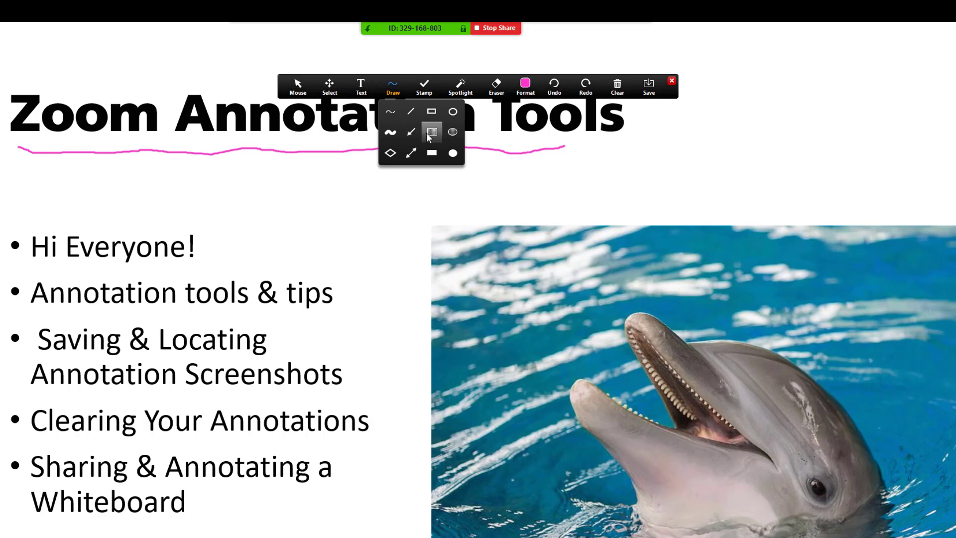
{"action": "left_click", "coordinate": [413, 131]}
{"action": "left_click_drag", "start_coordinate": [388, 194], "coordinate": [268, 230]}
- Draw a filled pink box right of the title and highlight the Hi Everyone! bullet
{"action": "left_click", "coordinate": [393, 87]}
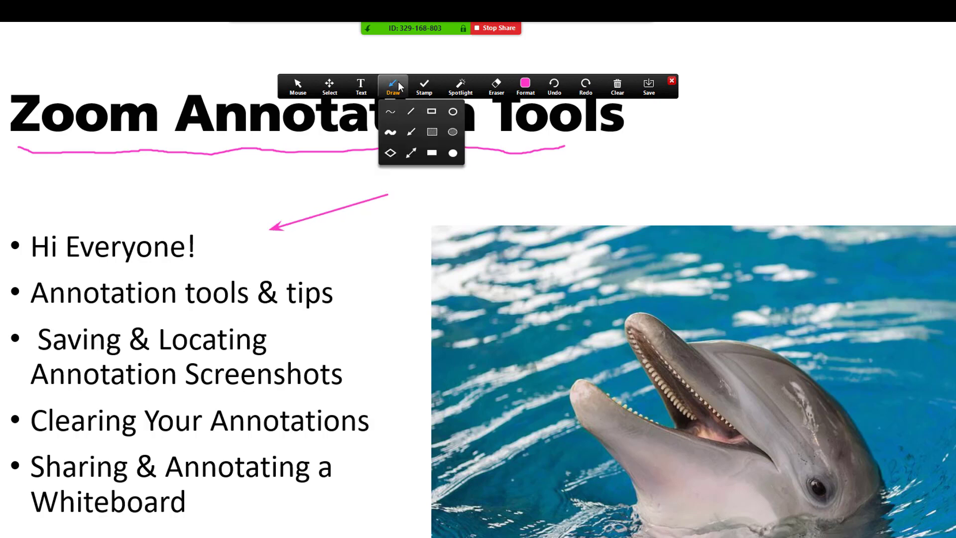
{"action": "left_click", "coordinate": [436, 135]}
{"action": "left_click_drag", "start_coordinate": [615, 139], "coordinate": [702, 171]}
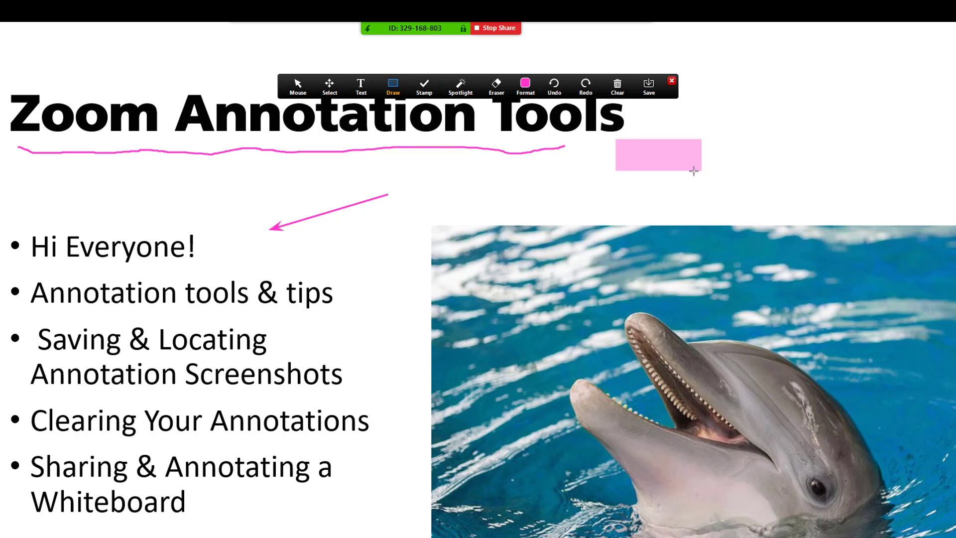
{"action": "left_click_drag", "start_coordinate": [1, 226], "coordinate": [211, 268]}
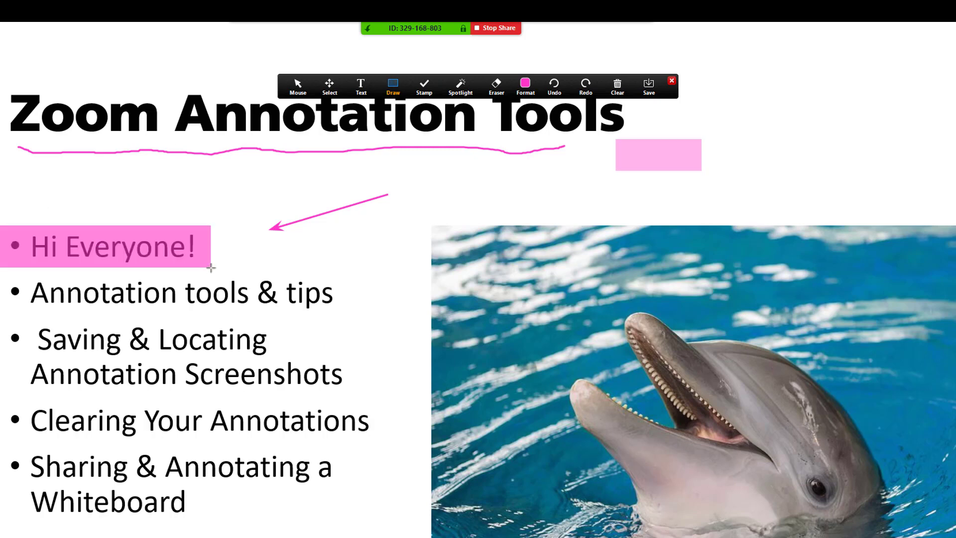
- Add the text note 'Hi everyone!' and move it just above the dolphin photo
{"action": "left_click", "coordinate": [362, 87]}
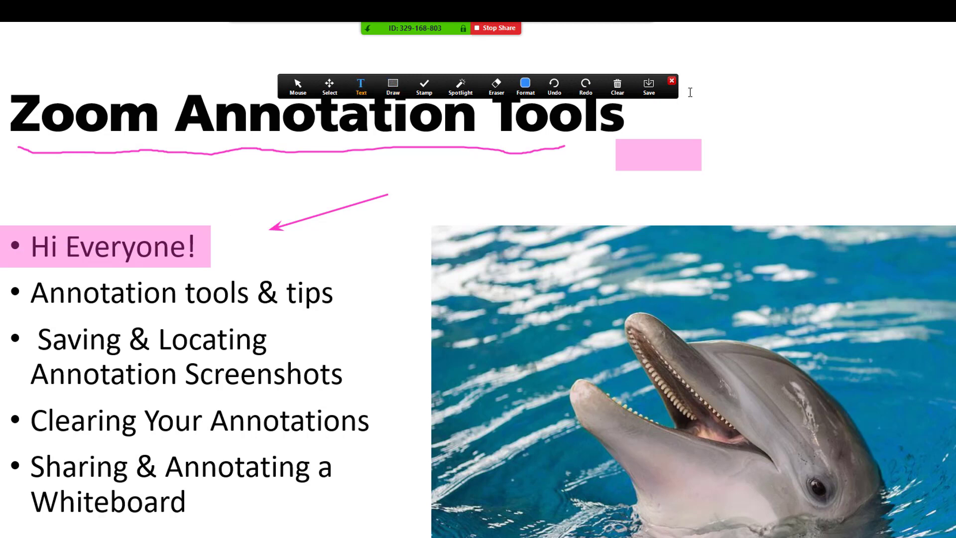
{"action": "left_click", "coordinate": [761, 129]}
{"action": "type", "text": "Hi everyone!"}
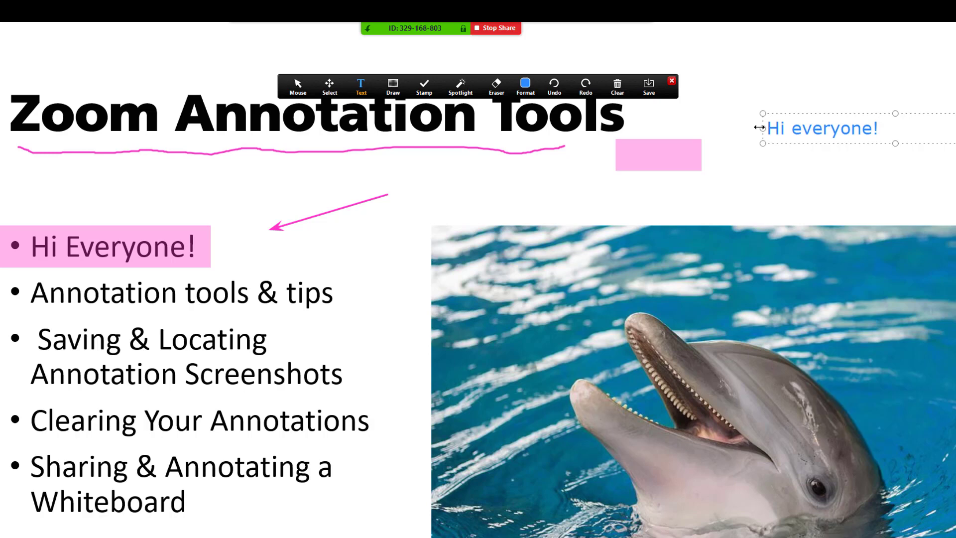
{"action": "left_click_drag", "start_coordinate": [869, 111], "coordinate": [535, 186]}
{"action": "left_click", "coordinate": [697, 158]}
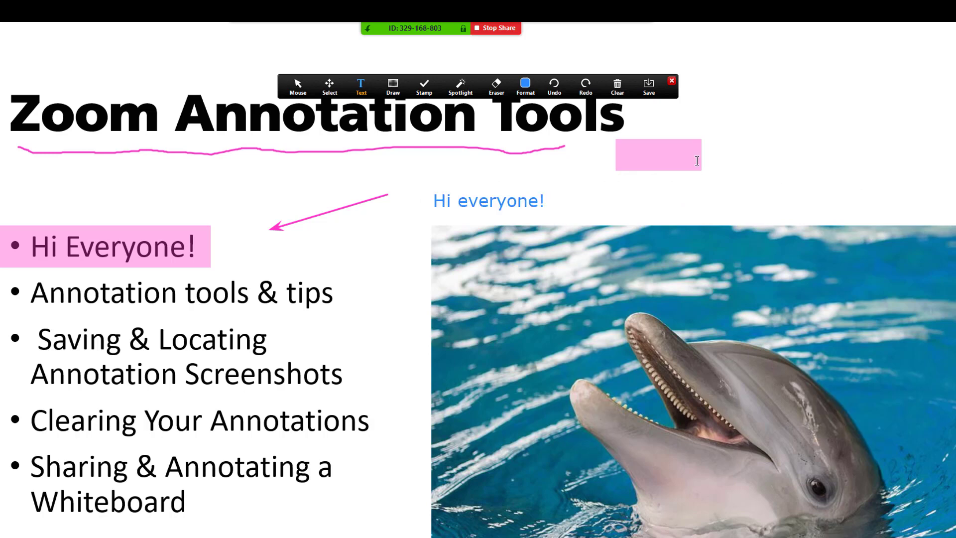
{"action": "left_click", "coordinate": [526, 84]}
{"action": "left_click", "coordinate": [433, 85]}
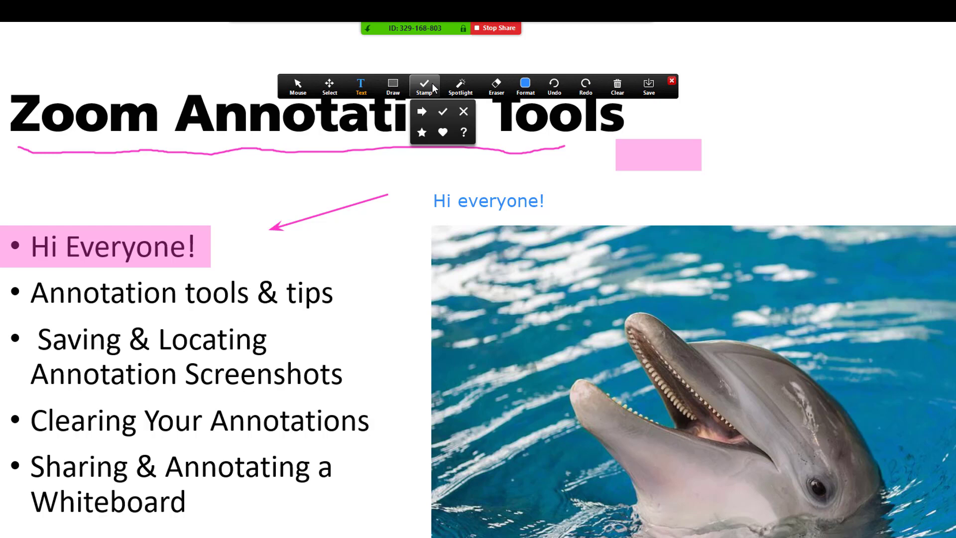
- Choose the red spotlight from the Spotlight options on the annotation toolbar
{"action": "left_click", "coordinate": [459, 87]}
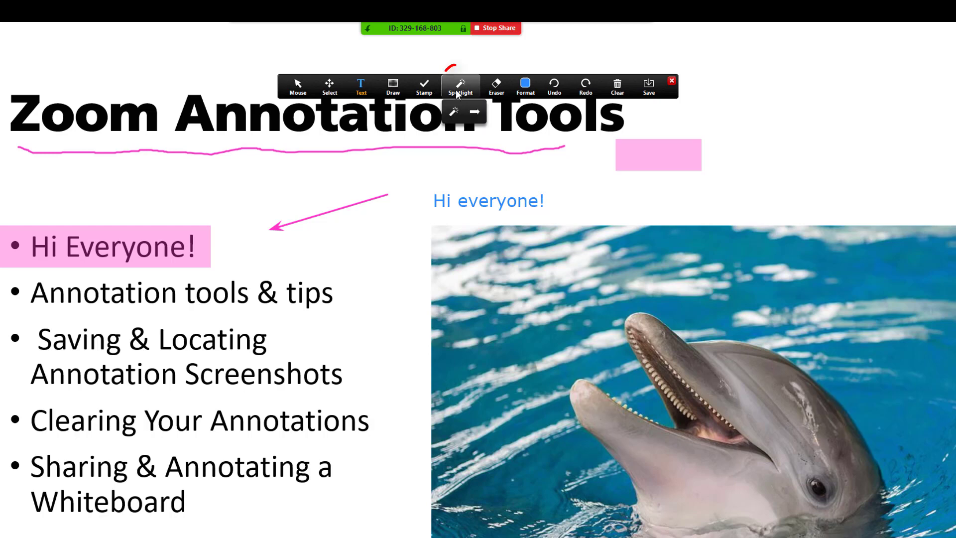
{"action": "left_click", "coordinate": [454, 119]}
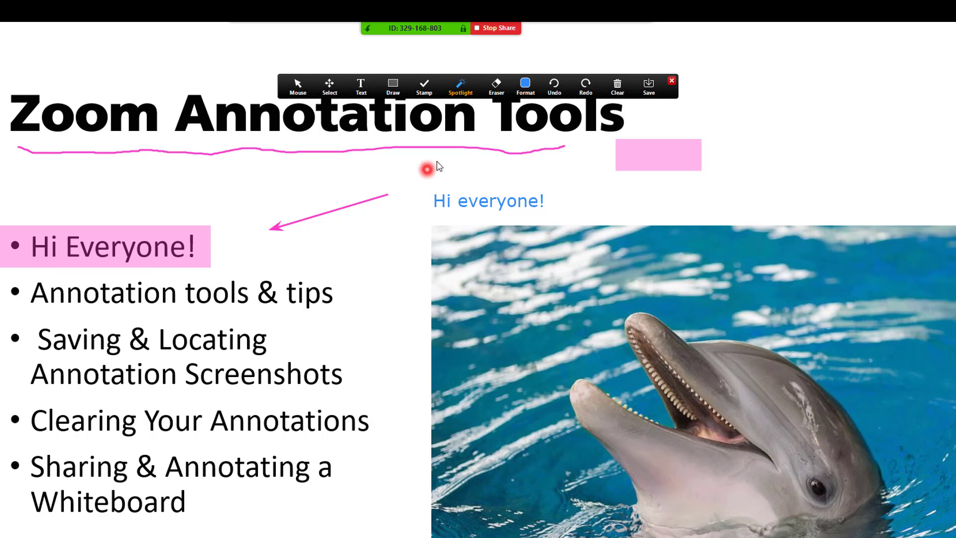
- Erase the pink title underline and the pink box beside the title
{"action": "left_click", "coordinate": [495, 86]}
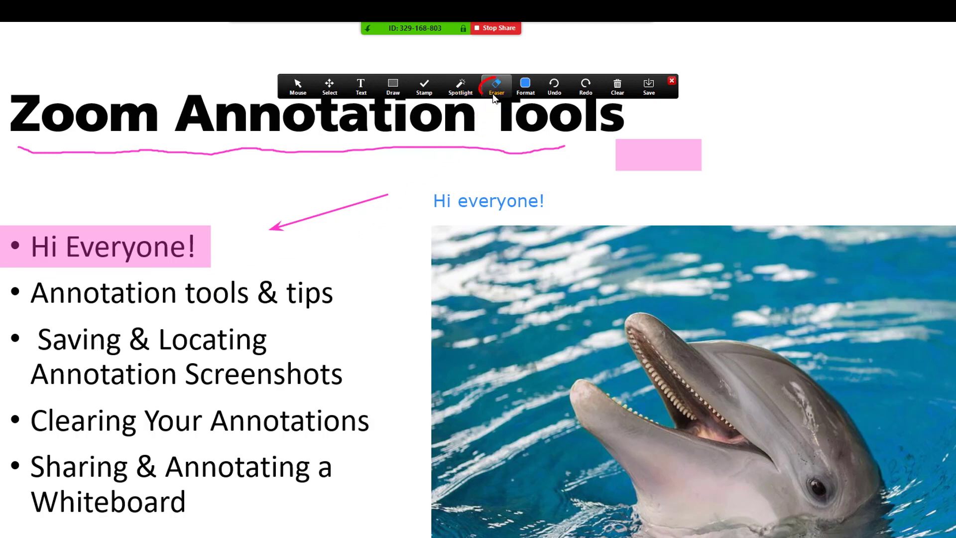
{"action": "left_click", "coordinate": [500, 145]}
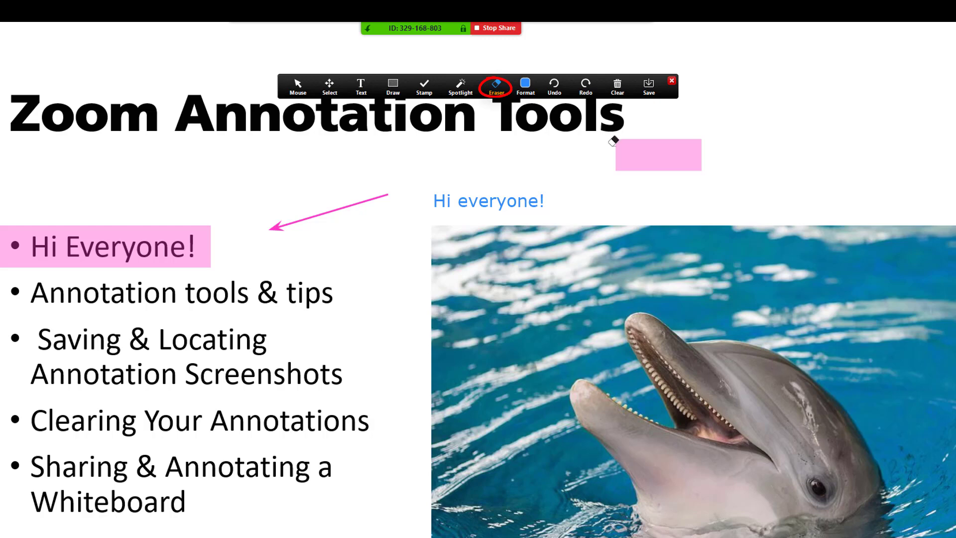
{"action": "left_click", "coordinate": [635, 143]}
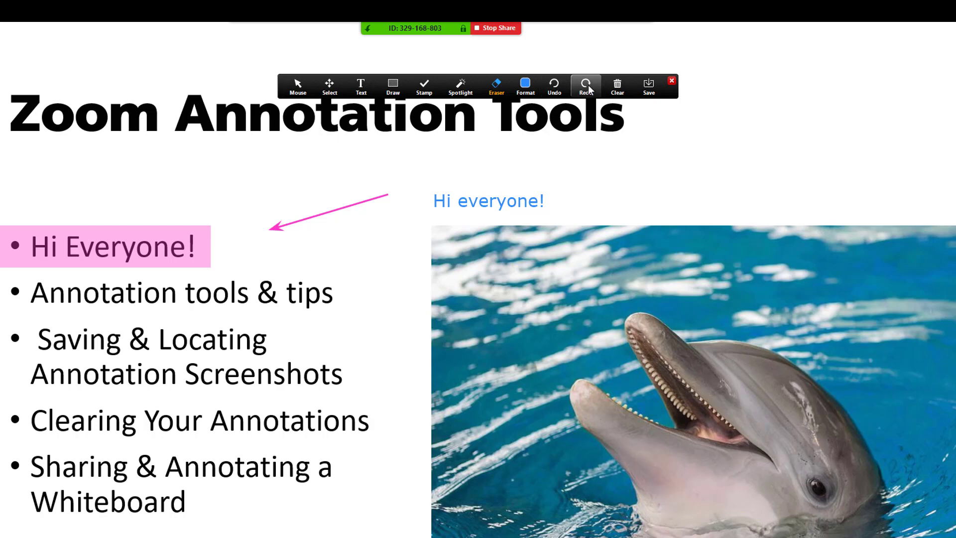
- Undo both erasures, redo the underline removal, and open the Clear options
{"action": "left_click", "coordinate": [558, 85]}
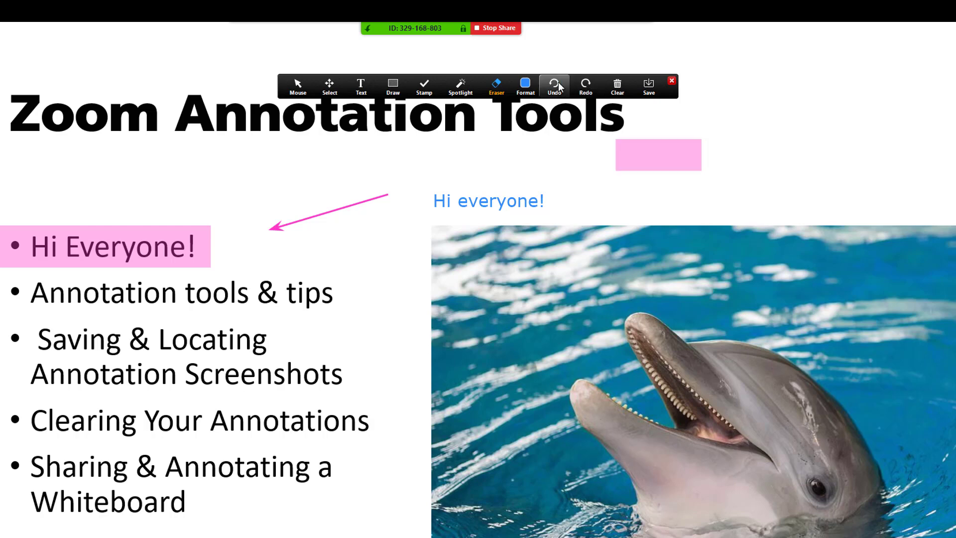
{"action": "left_click", "coordinate": [558, 86]}
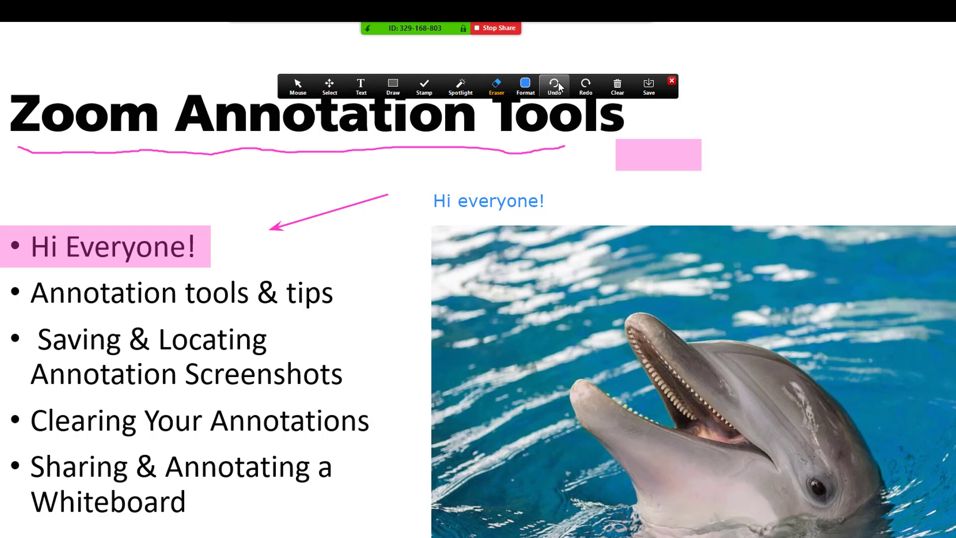
{"action": "left_click", "coordinate": [592, 86]}
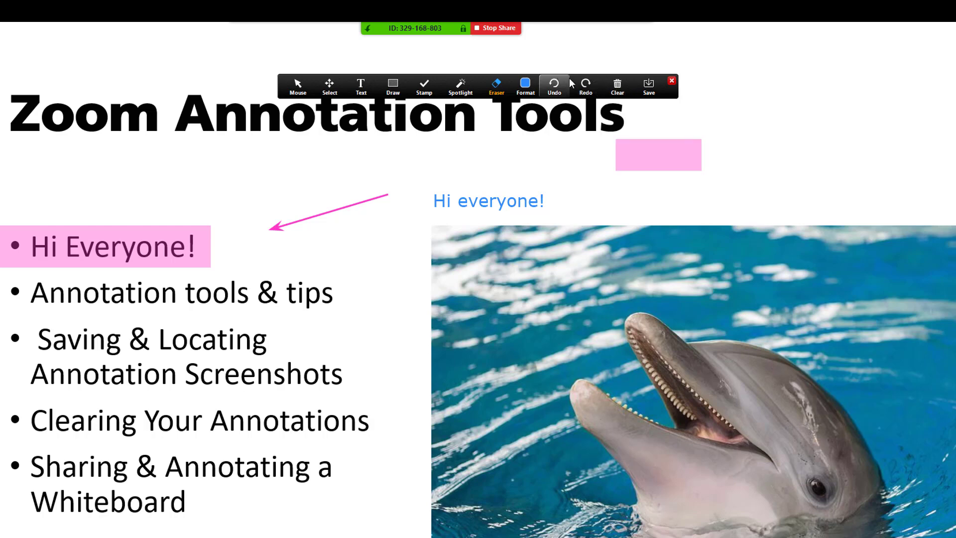
{"action": "left_click", "coordinate": [617, 85]}
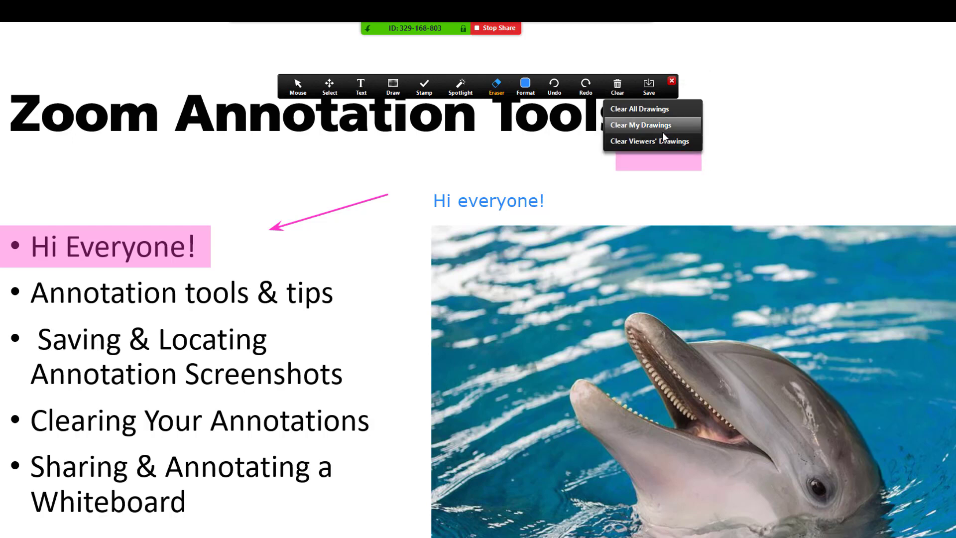
{"action": "left_click", "coordinate": [649, 89]}
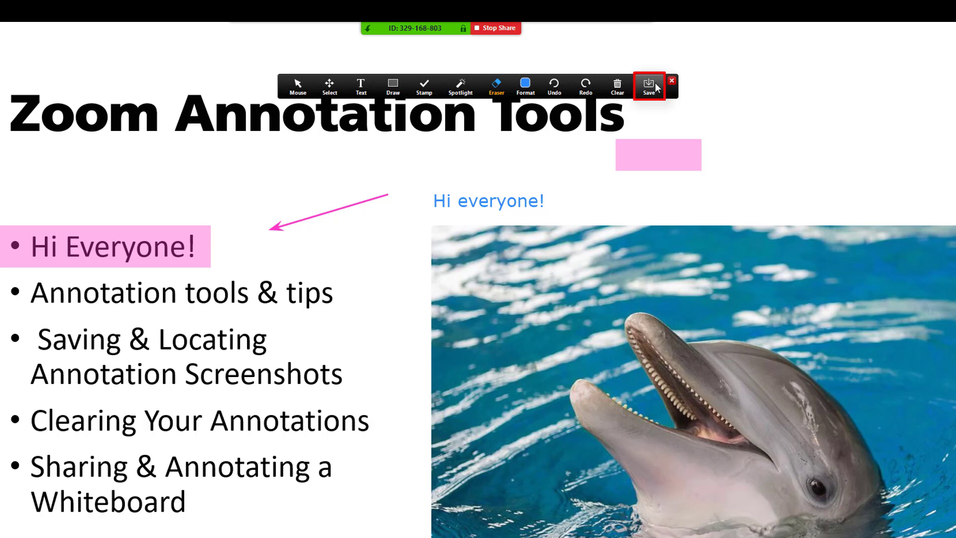
- Save the annotated slide as Screenshot[1].png and show it in its Zoom folder
{"action": "left_click", "coordinate": [649, 86]}
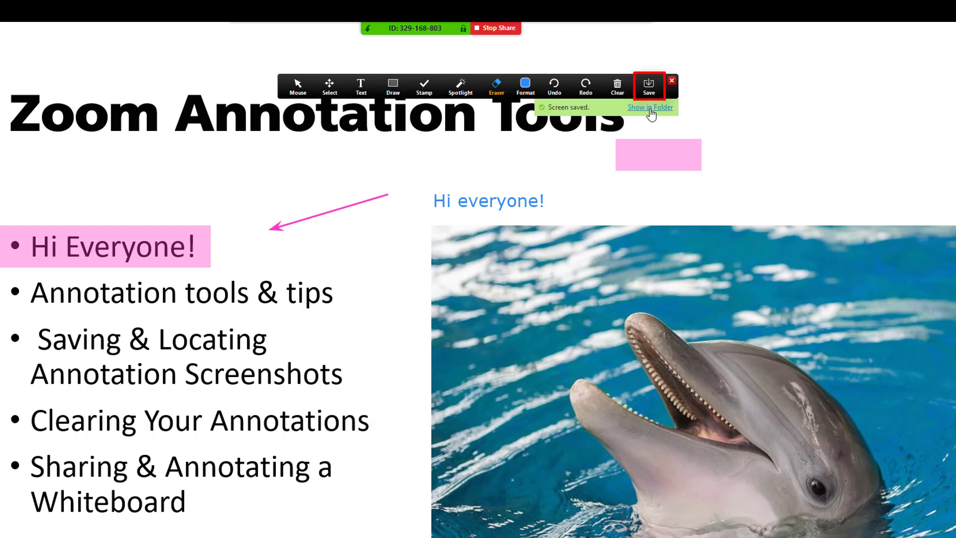
{"action": "left_click", "coordinate": [650, 107]}
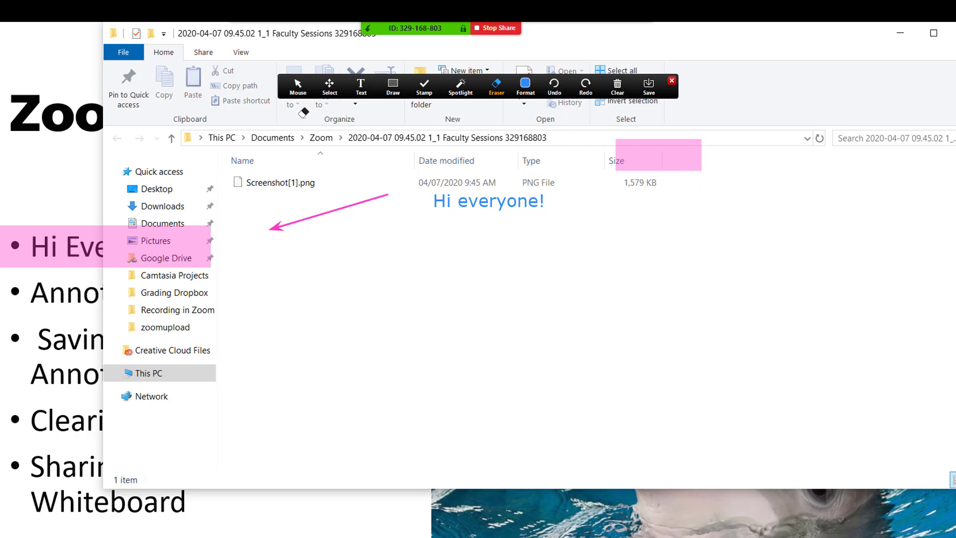
- Clear all drawings from the shared slide, then open Screenshot[1].png from the Zoom folder
{"action": "left_click", "coordinate": [295, 93]}
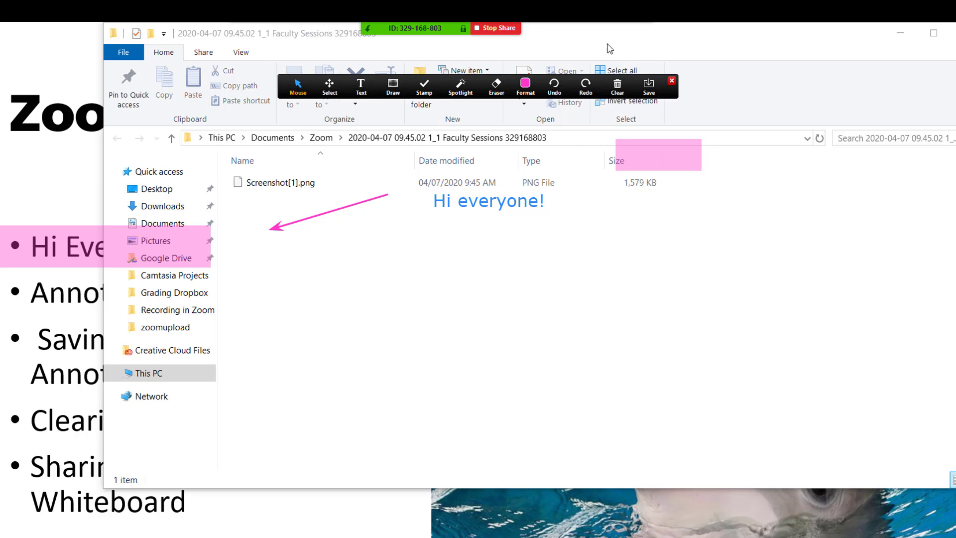
{"action": "mouse_move", "coordinate": [609, 45]}
{"action": "left_mouse_down"}
{"action": "mouse_move", "coordinate": [625, 177]}
{"action": "mouse_move", "coordinate": [681, 196]}
{"action": "mouse_move", "coordinate": [652, 187]}
{"action": "mouse_move", "coordinate": [680, 205]}
{"action": "mouse_move", "coordinate": [705, 181]}
{"action": "mouse_move", "coordinate": [675, 160]}
{"action": "left_mouse_up"}
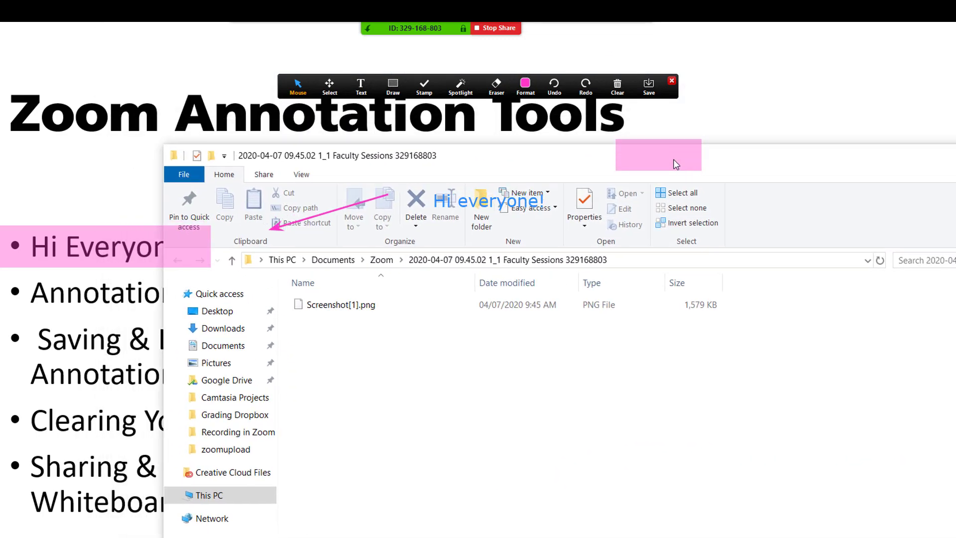
{"action": "left_click", "coordinate": [617, 85]}
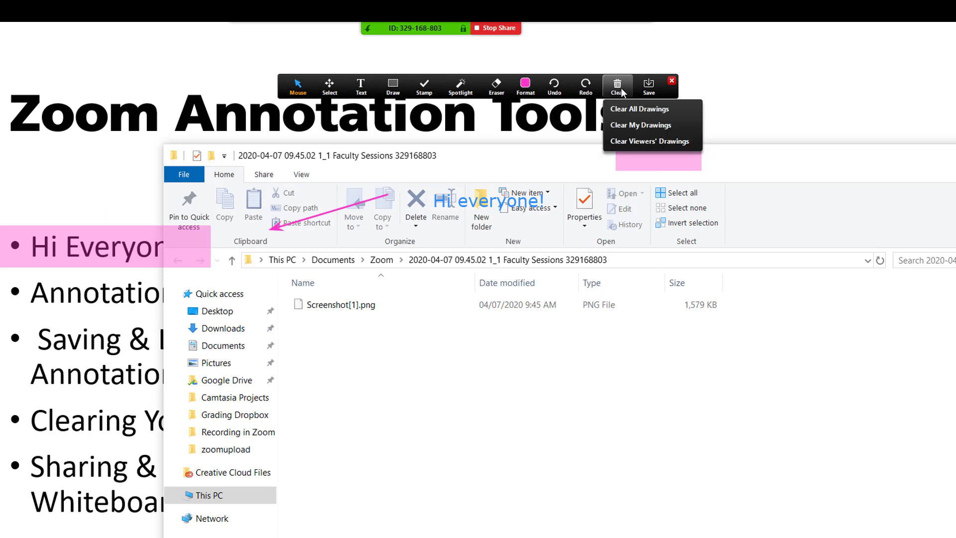
{"action": "left_click", "coordinate": [628, 110]}
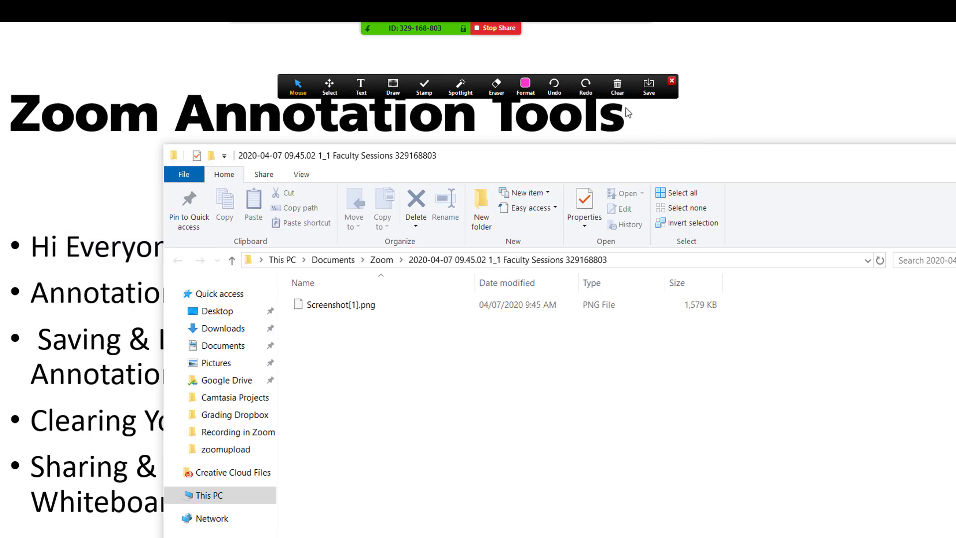
{"action": "left_click", "coordinate": [366, 308]}
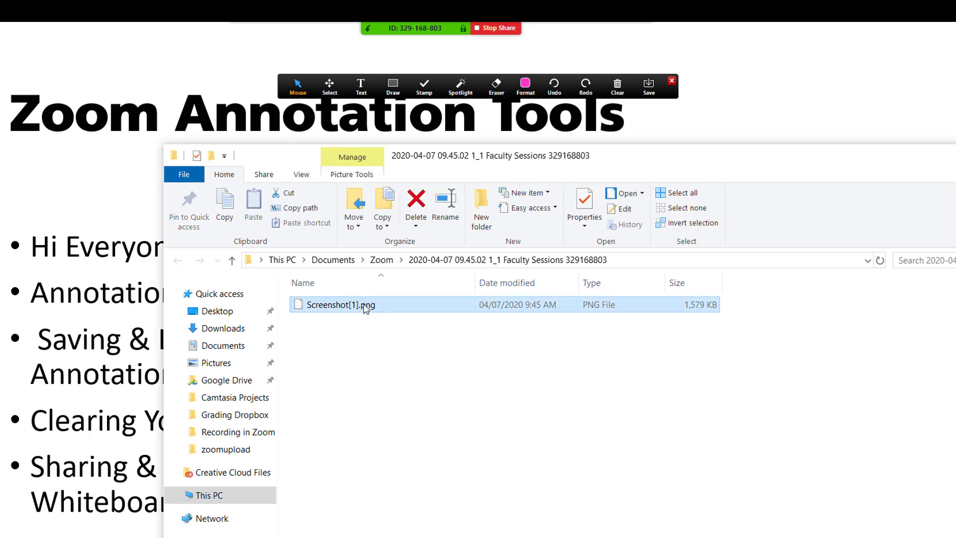
{"action": "double_click", "coordinate": [366, 306]}
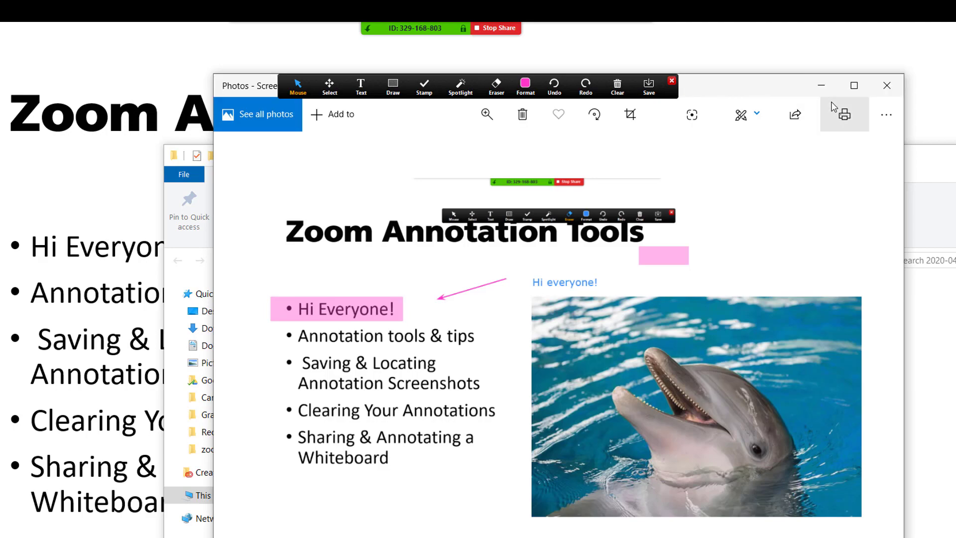
- Maximize the saved screenshot in Photos, restore it to a smaller window, then close Photos
{"action": "left_click", "coordinate": [854, 85]}
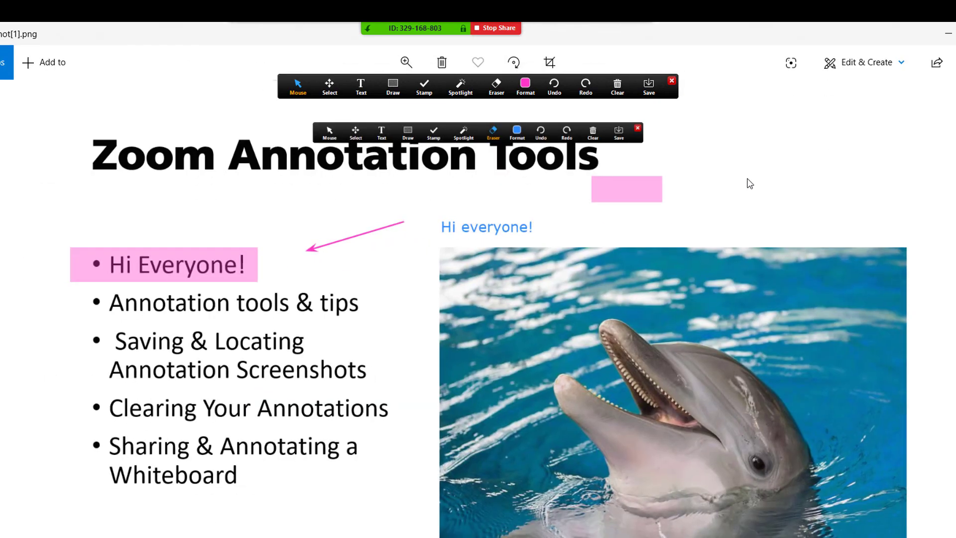
{"action": "left_click_drag", "start_coordinate": [742, 27], "coordinate": [451, 136]}
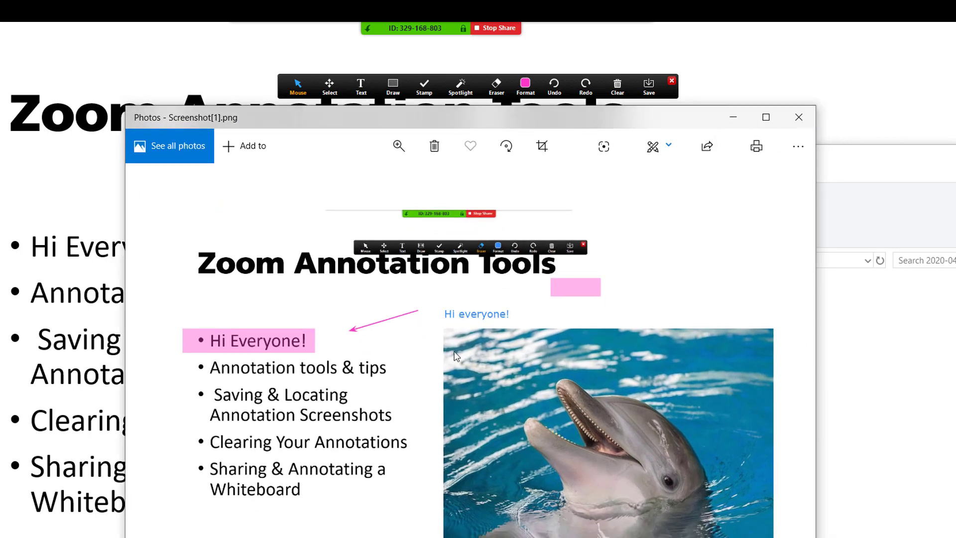
{"action": "left_click", "coordinate": [800, 117]}
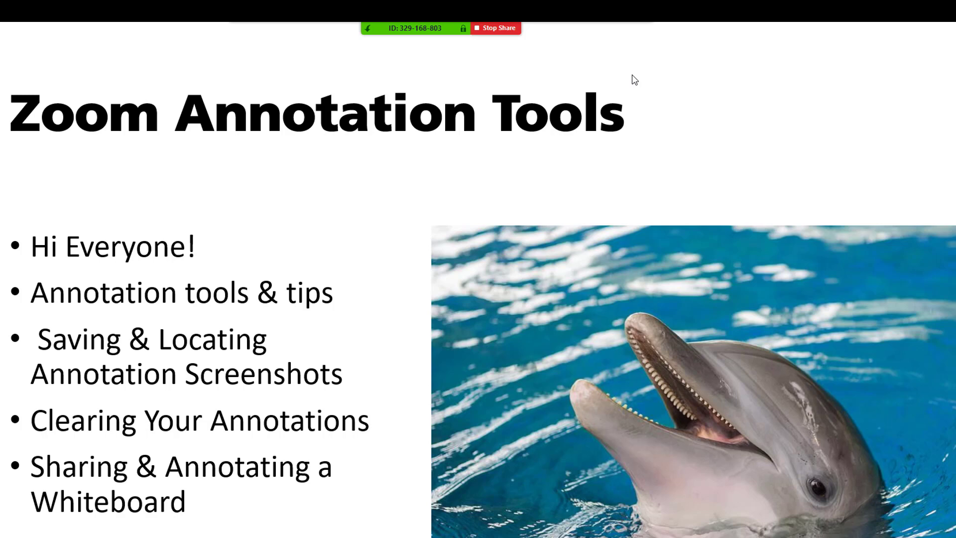
- Blank the slide to a white screen, draw a pink squiggle across it, and save it
{"action": "key", "text": "Right"}
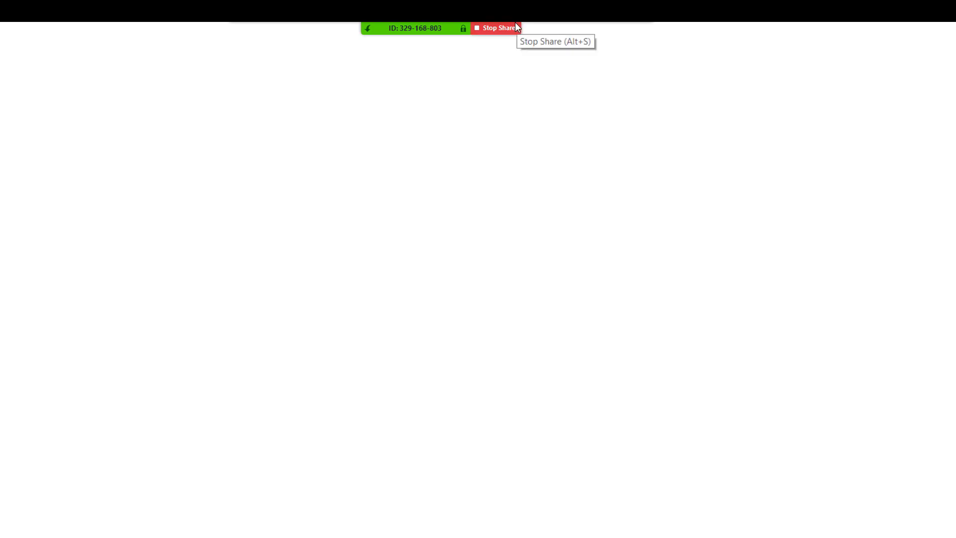
{"action": "mouse_move", "coordinate": [436, 26]}
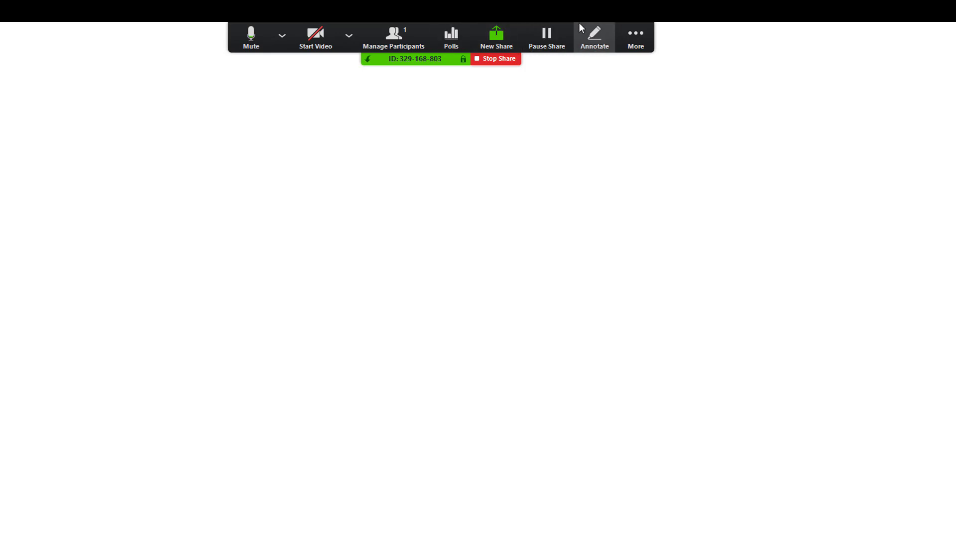
{"action": "left_click", "coordinate": [591, 33]}
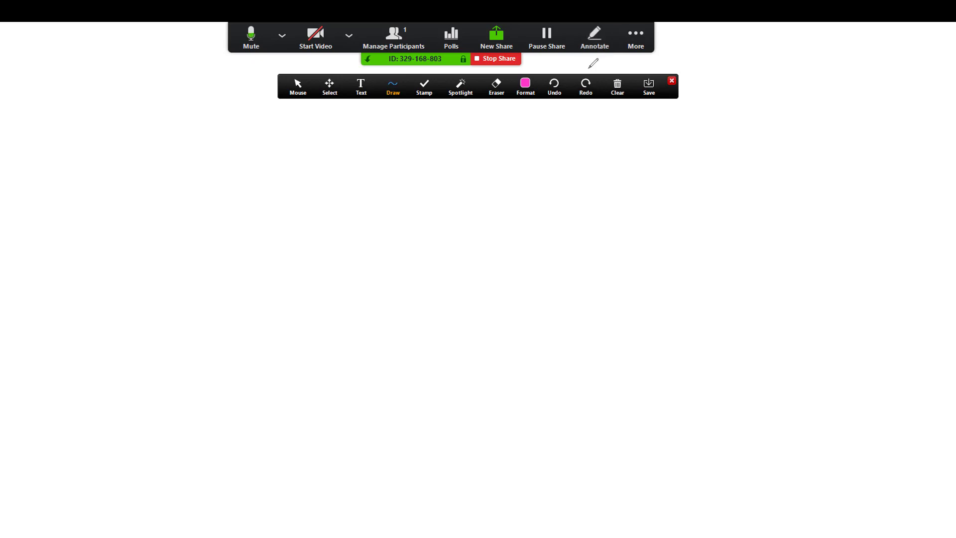
{"action": "mouse_move", "coordinate": [284, 264]}
{"action": "left_mouse_down"}
{"action": "mouse_move", "coordinate": [479, 218]}
{"action": "mouse_move", "coordinate": [588, 231]}
{"action": "mouse_move", "coordinate": [616, 206]}
{"action": "left_mouse_up"}
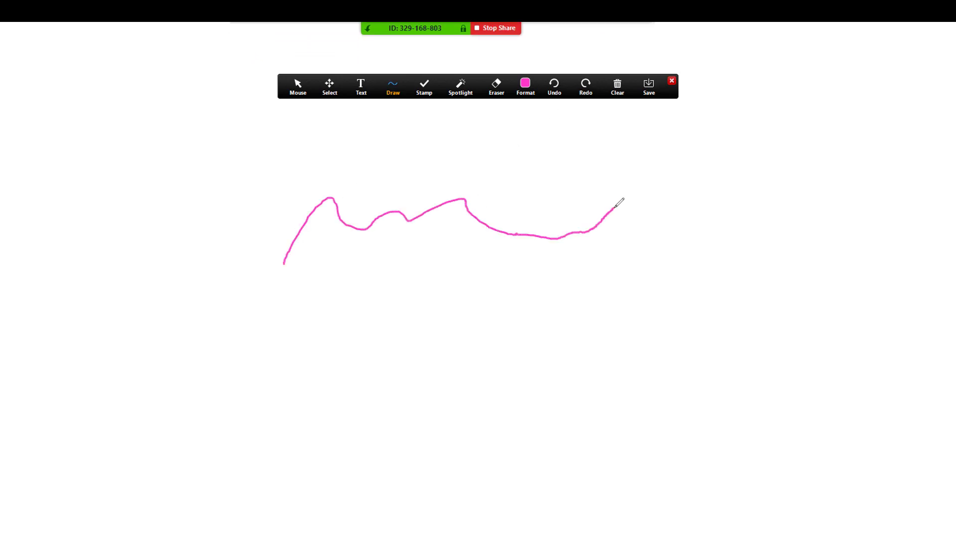
{"action": "left_click", "coordinate": [650, 91]}
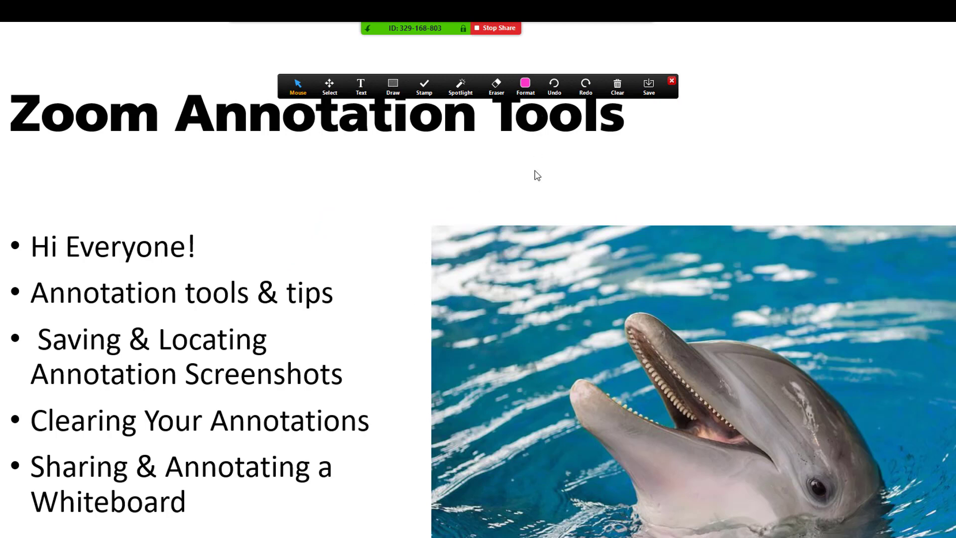
- Replace the slideshow share with a blank Whiteboard share
{"action": "left_click", "coordinate": [495, 30]}
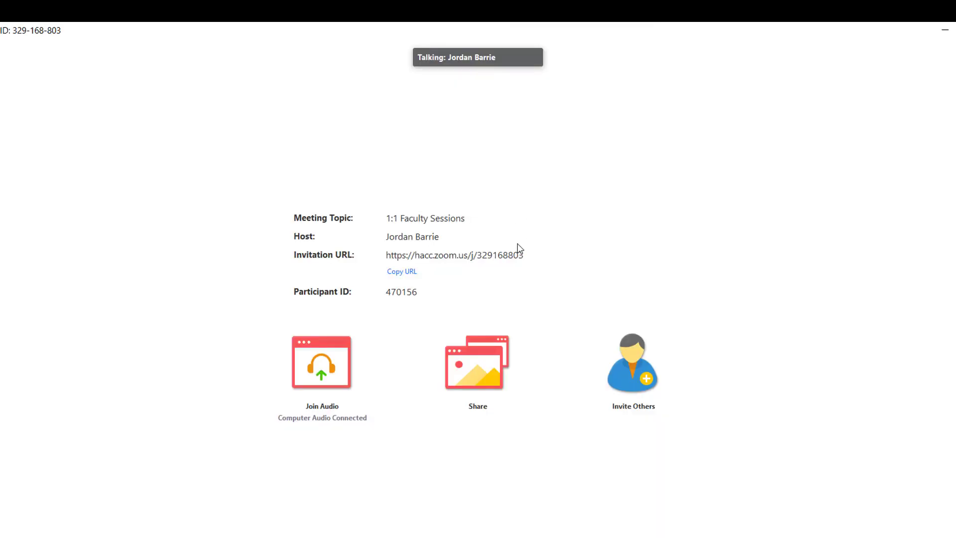
{"action": "key", "text": "alt+s"}
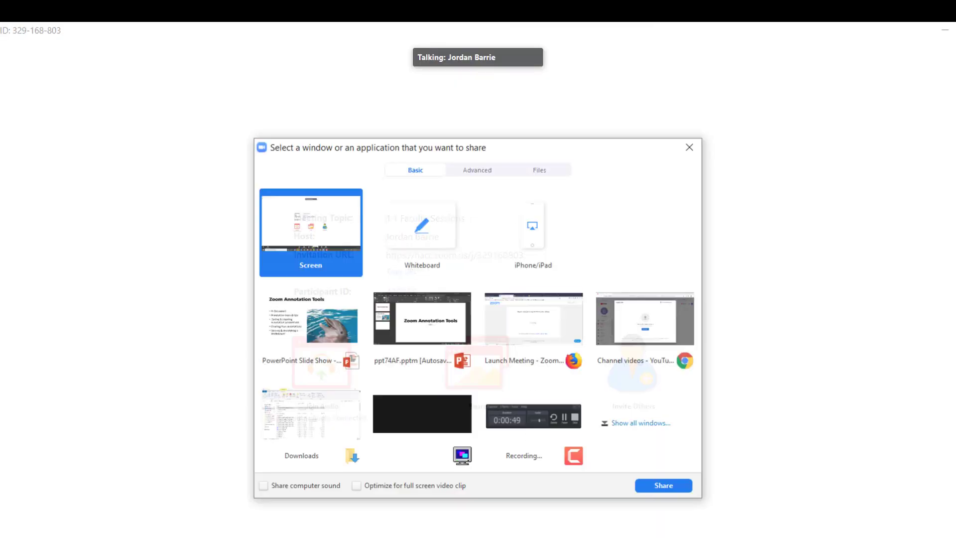
{"action": "double_click", "coordinate": [458, 254]}
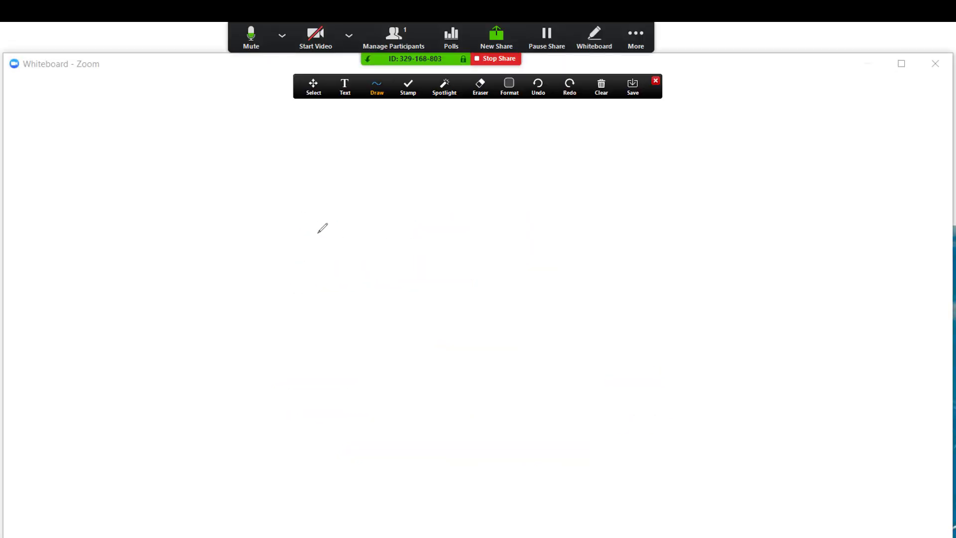
- Draw a long wavy line across the whiteboard and handwrite 'Hi' beneath it
{"action": "mouse_move", "coordinate": [313, 195]}
{"action": "left_mouse_down"}
{"action": "mouse_move", "coordinate": [356, 221]}
{"action": "mouse_move", "coordinate": [550, 259]}
{"action": "mouse_move", "coordinate": [645, 243]}
{"action": "left_mouse_up"}
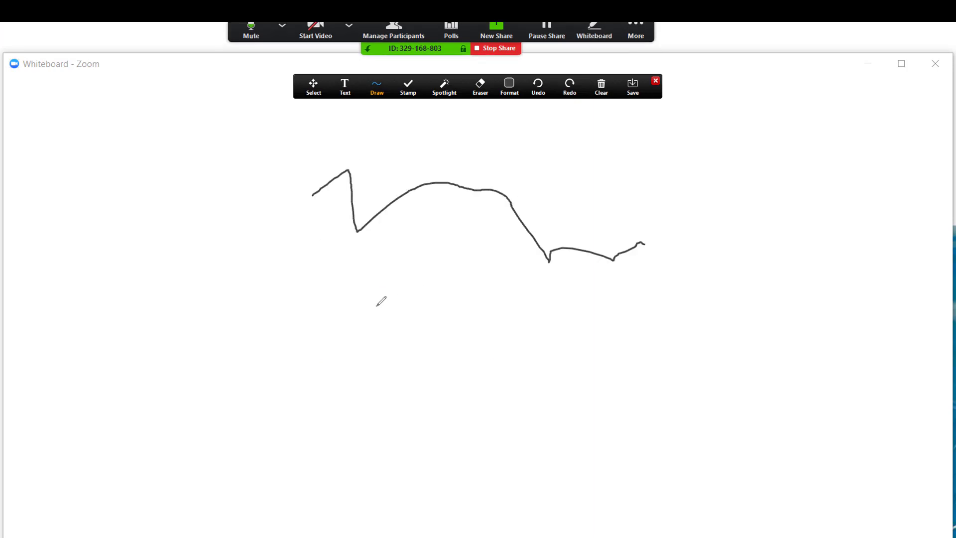
{"action": "left_click_drag", "start_coordinate": [376, 306], "coordinate": [386, 374]}
{"action": "left_click_drag", "start_coordinate": [412, 298], "coordinate": [423, 384]}
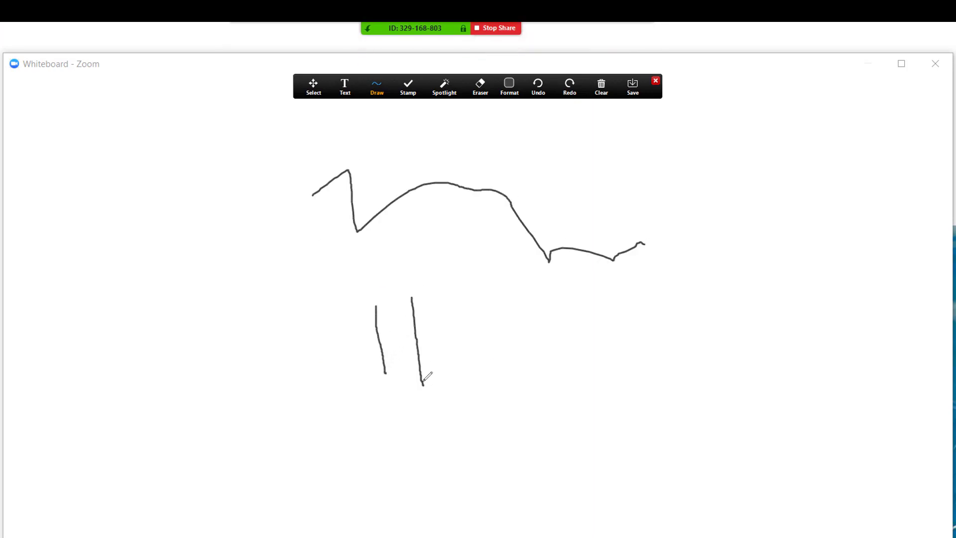
{"action": "mouse_move", "coordinate": [366, 344]}
{"action": "left_mouse_down"}
{"action": "mouse_move", "coordinate": [455, 343]}
{"action": "mouse_move", "coordinate": [486, 391]}
{"action": "left_mouse_up"}
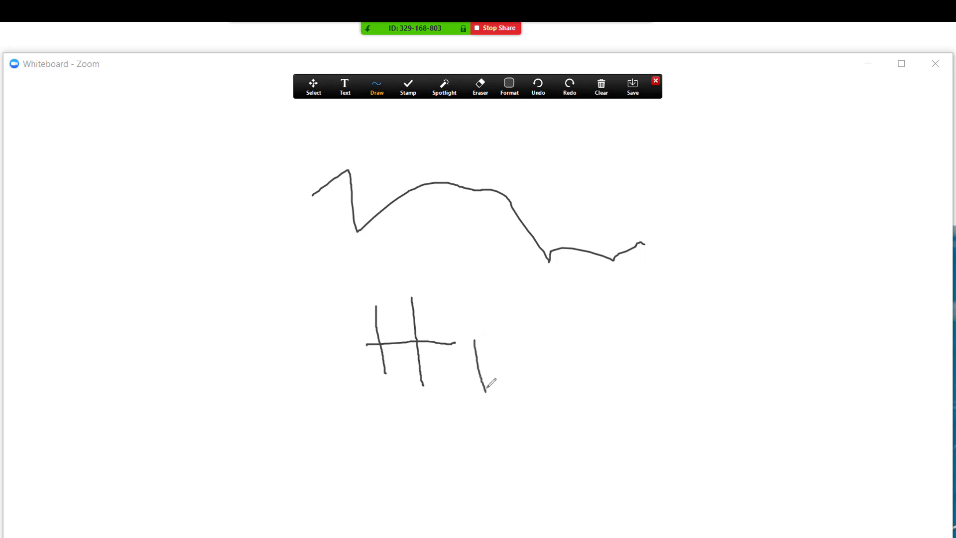
{"action": "mouse_move", "coordinate": [467, 309]}
{"action": "left_mouse_down"}
{"action": "mouse_move", "coordinate": [466, 320]}
{"action": "mouse_move", "coordinate": [478, 307]}
{"action": "mouse_move", "coordinate": [468, 311]}
{"action": "left_mouse_up"}
- Save the whiteboard and open Whiteboard[1]-01.png from the Zoom folder to check it
{"action": "left_click", "coordinate": [634, 94]}
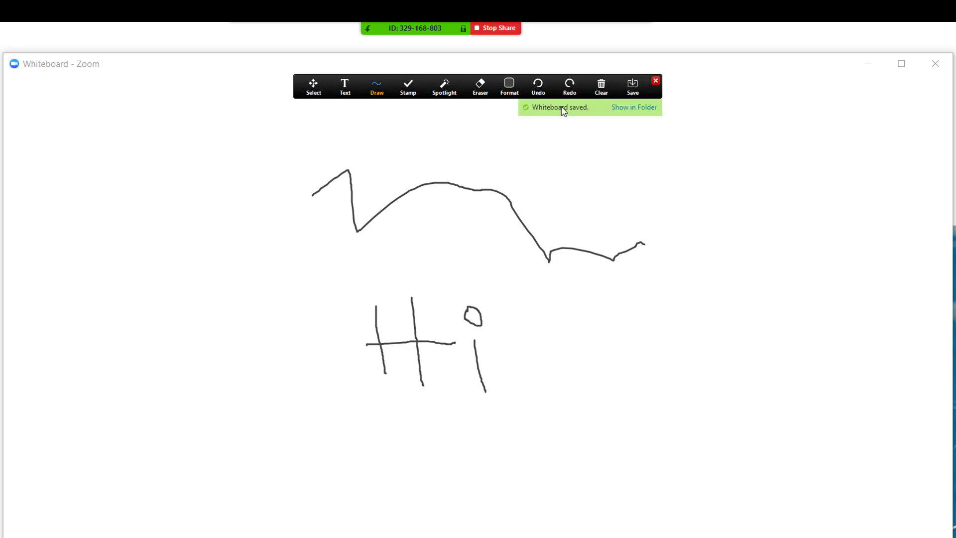
{"action": "left_click", "coordinate": [641, 109]}
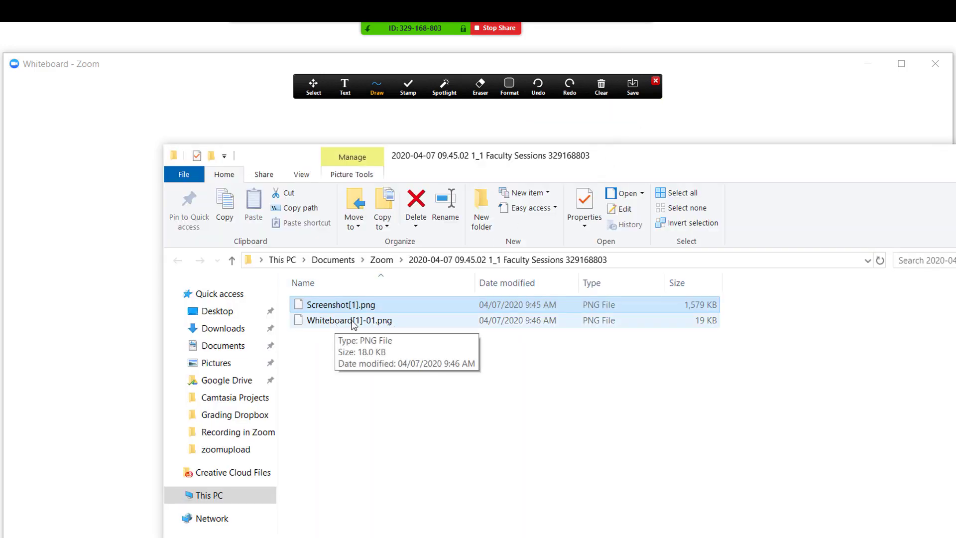
{"action": "double_click", "coordinate": [353, 322]}
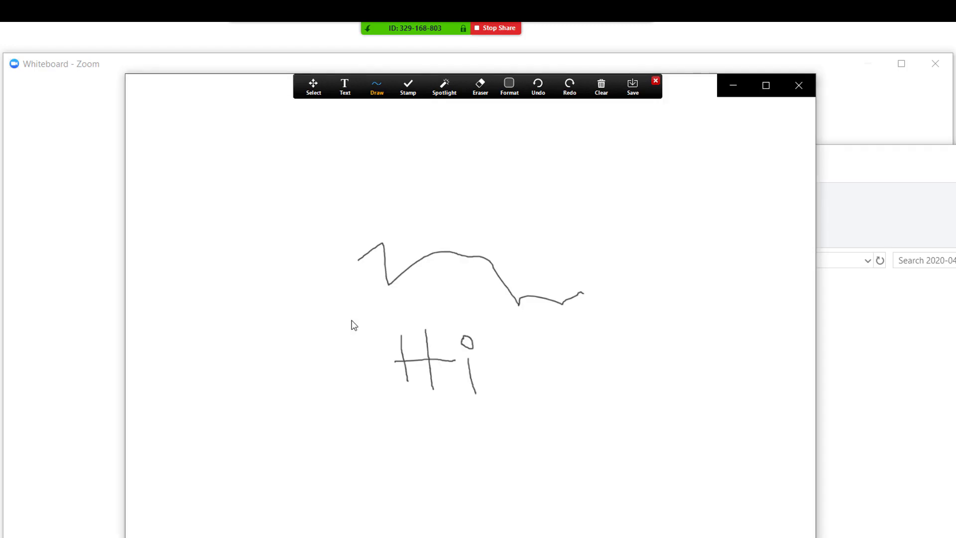